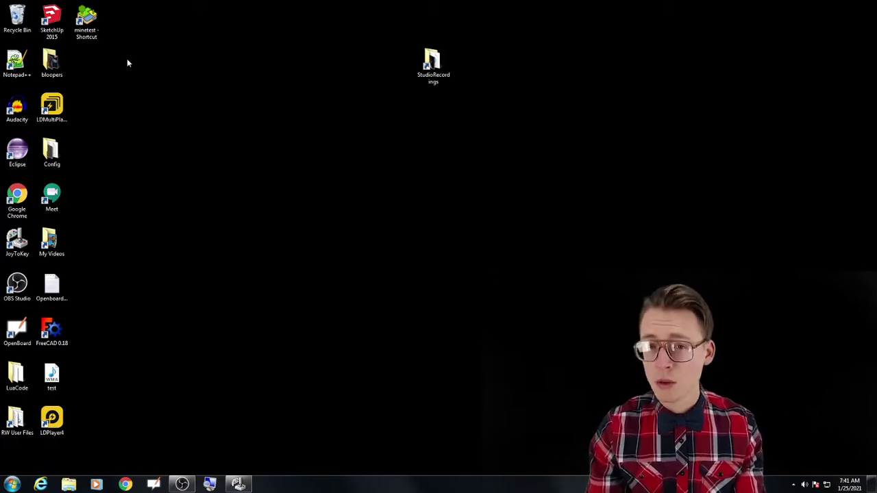
Step: View the folder that the minetest desktop shortcut points to, and close its window
right_click(88, 21)
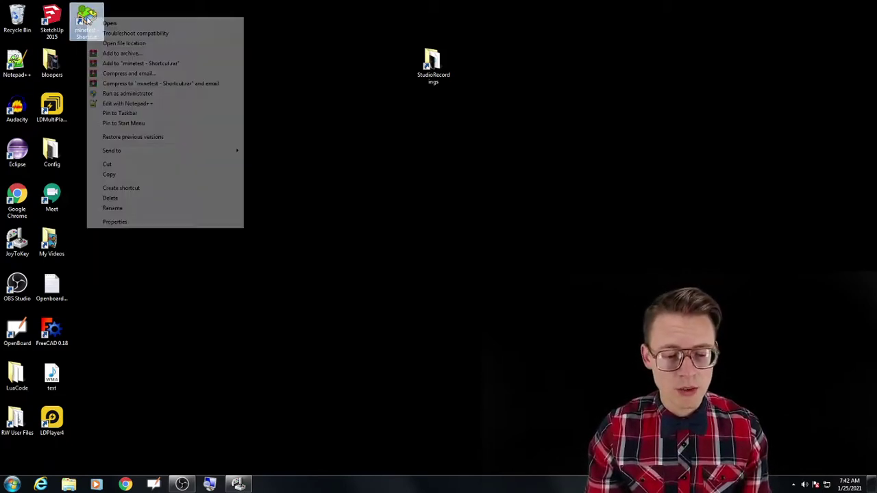
click(124, 44)
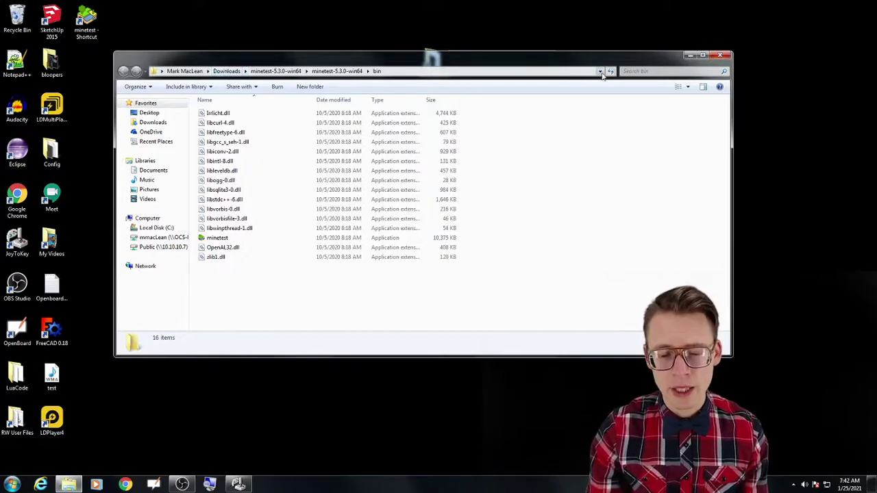
click(721, 56)
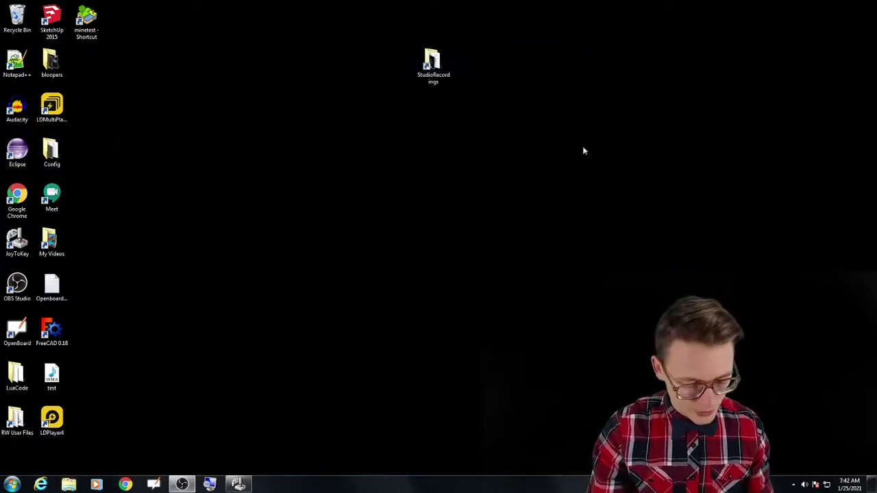
Step: Look inside the nested minetest-5.3.0-win64 folders in Downloads, return to Downloads and close the window
key(super)
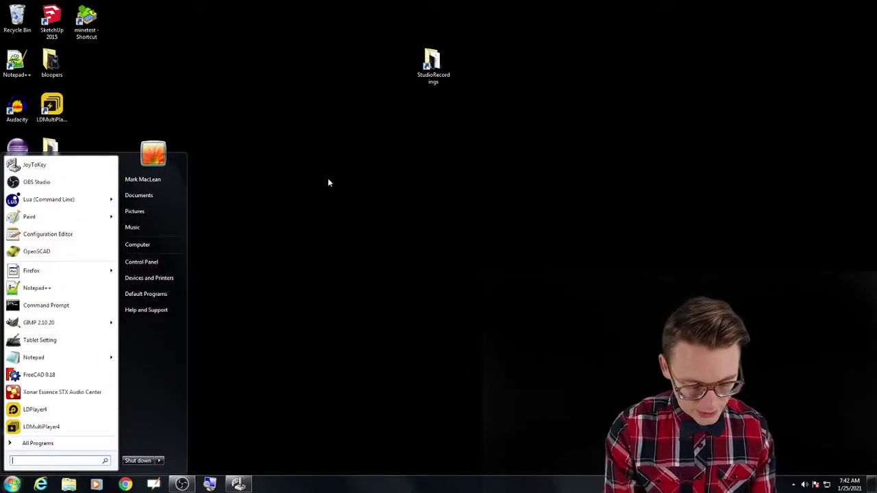
text(downloads)
key(Return)
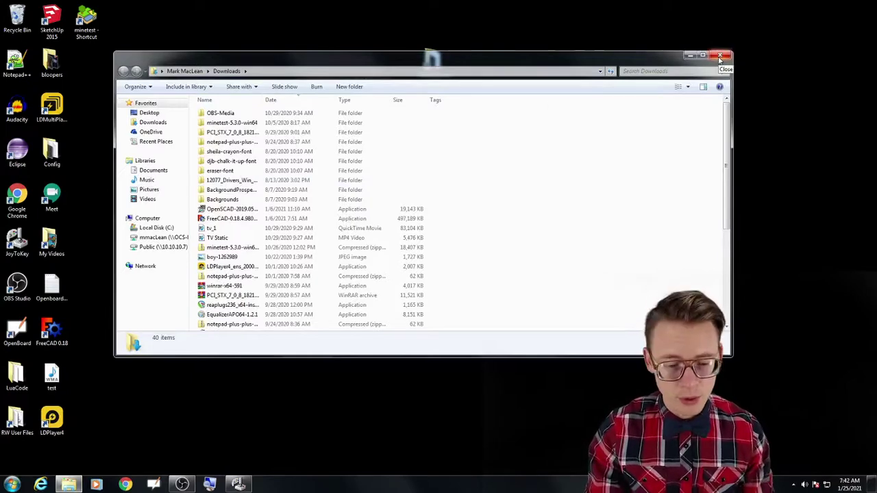
scroll(233, 171, down, 5)
scroll(233, 171, up, 5)
double_click(227, 123)
double_click(233, 114)
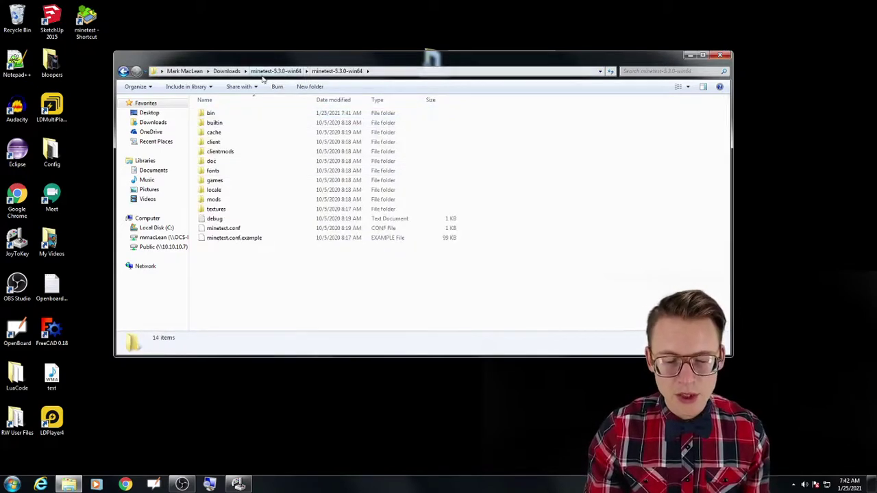
click(226, 70)
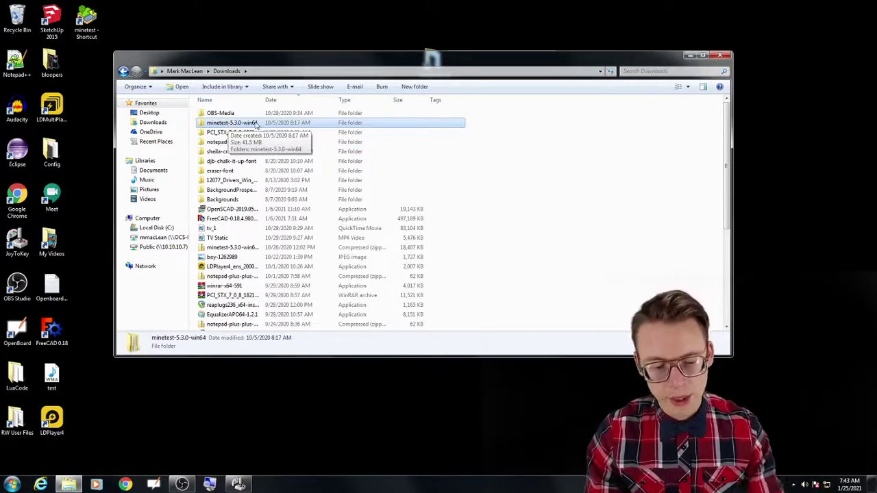
click(729, 60)
Step: View the contents of C:\Minetest\minetest-5.3.0-win64 and close the window
key(super)
text(c:\)
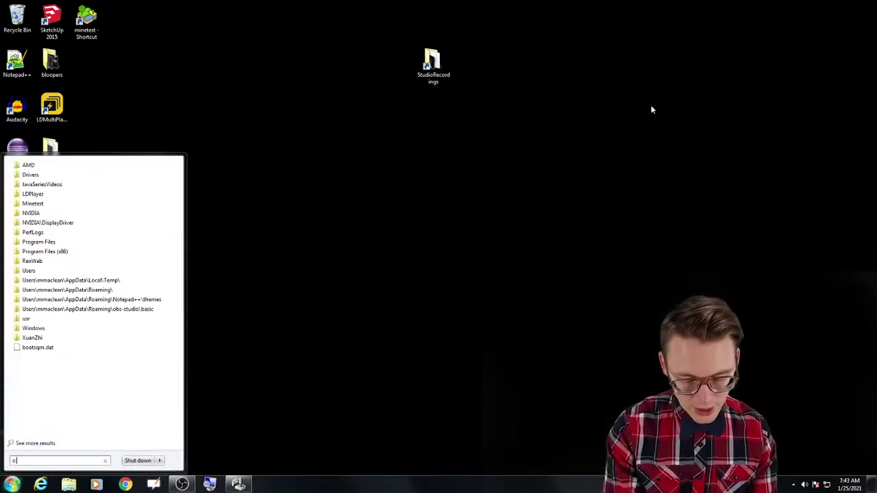
key(Return)
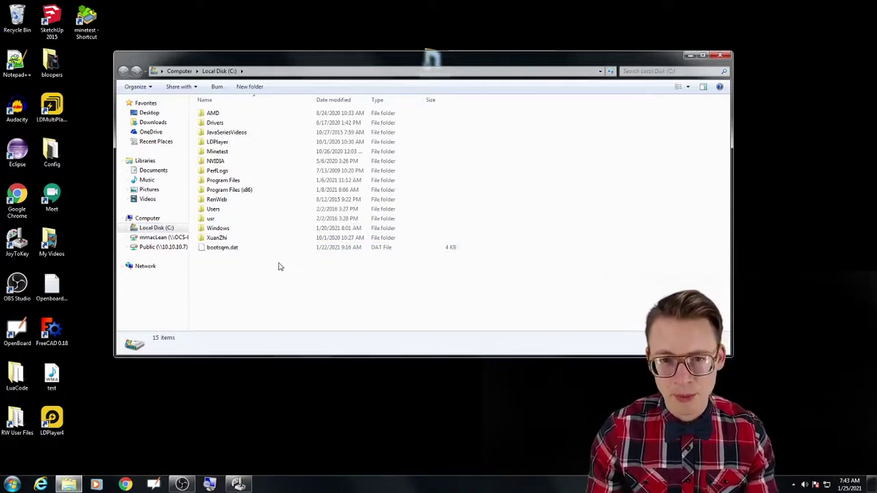
key(m)
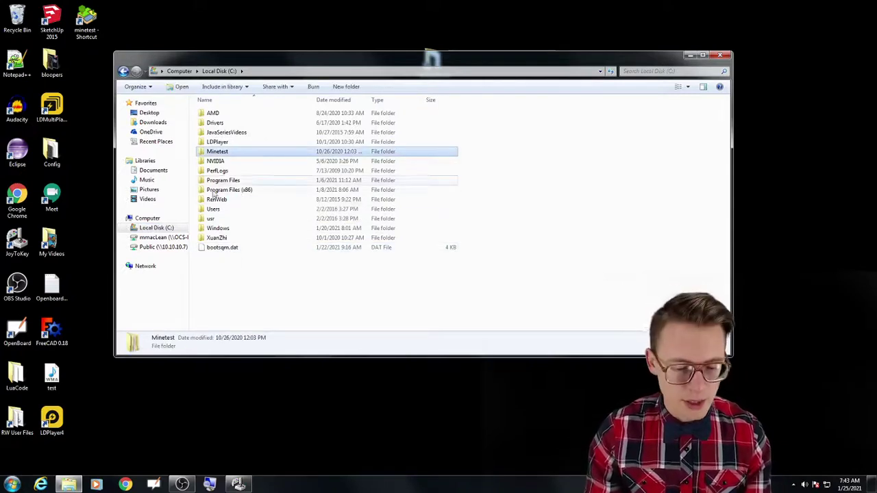
double_click(217, 152)
double_click(213, 114)
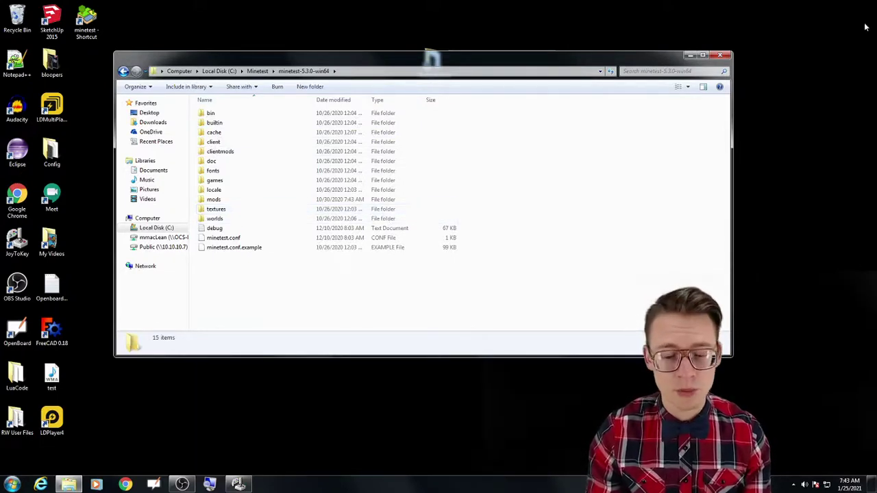
click(720, 56)
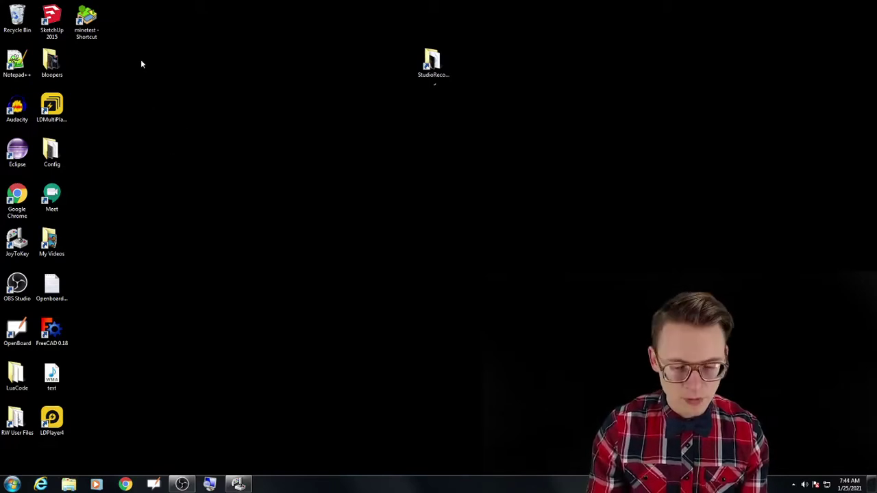
Step: From the minetest shortcut's file location, go up to the inner minetest-5.3.0-win64 folder that holds the game's subfolders
right_click(85, 14)
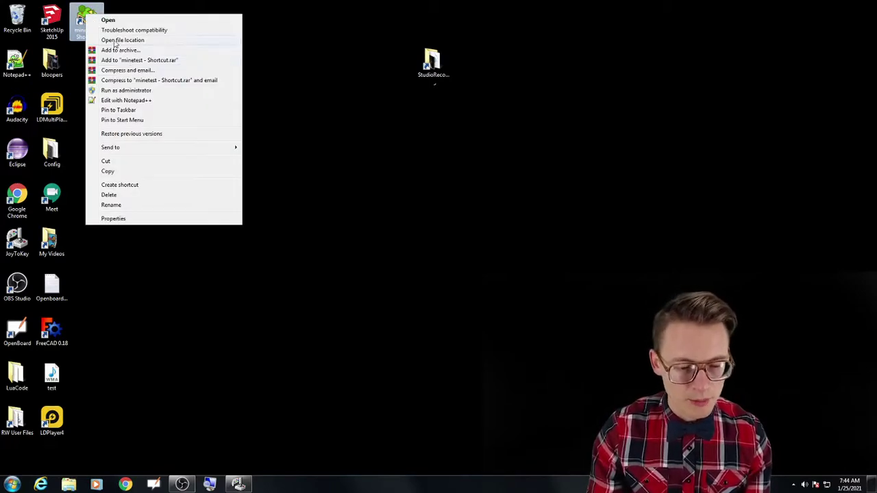
click(115, 41)
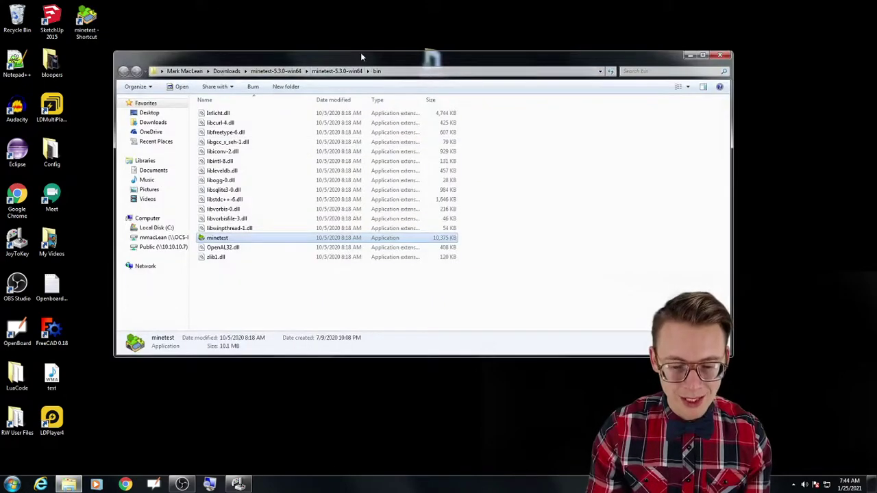
drag(362, 55, 368, 50)
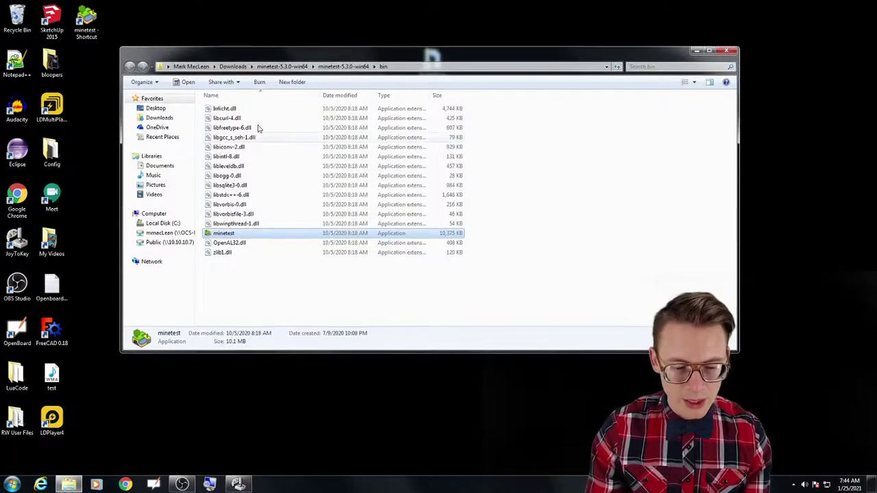
click(236, 268)
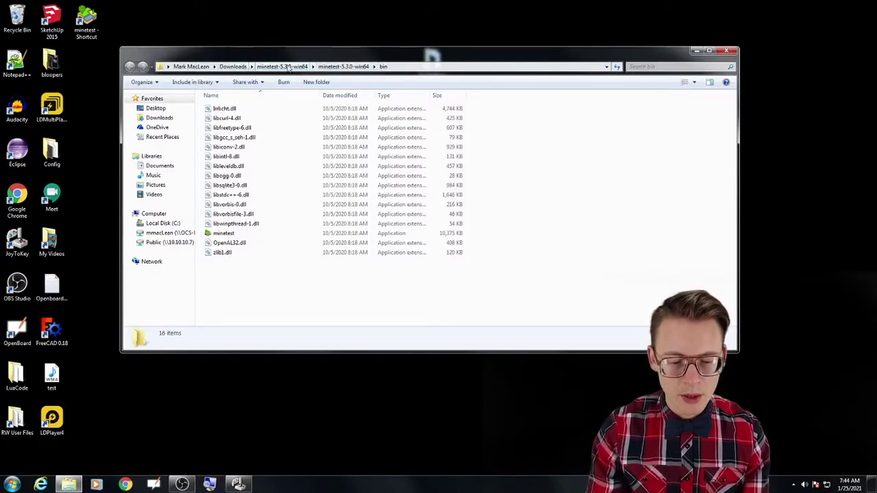
click(287, 68)
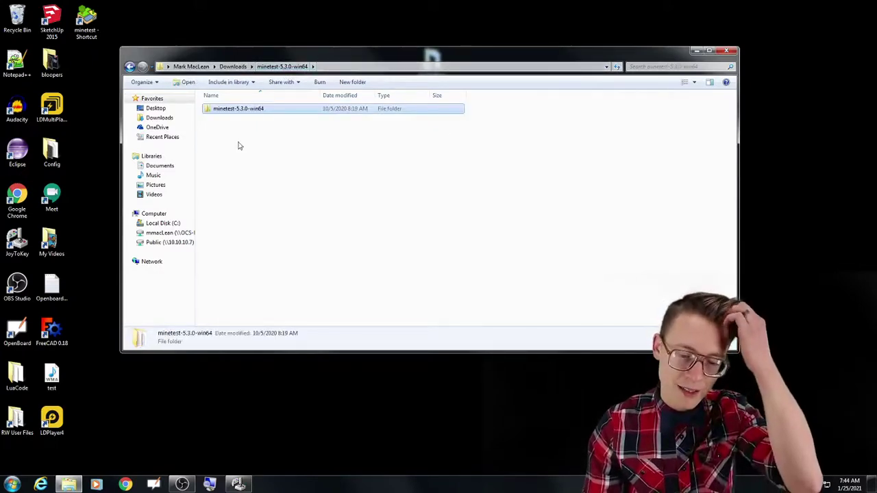
double_click(231, 111)
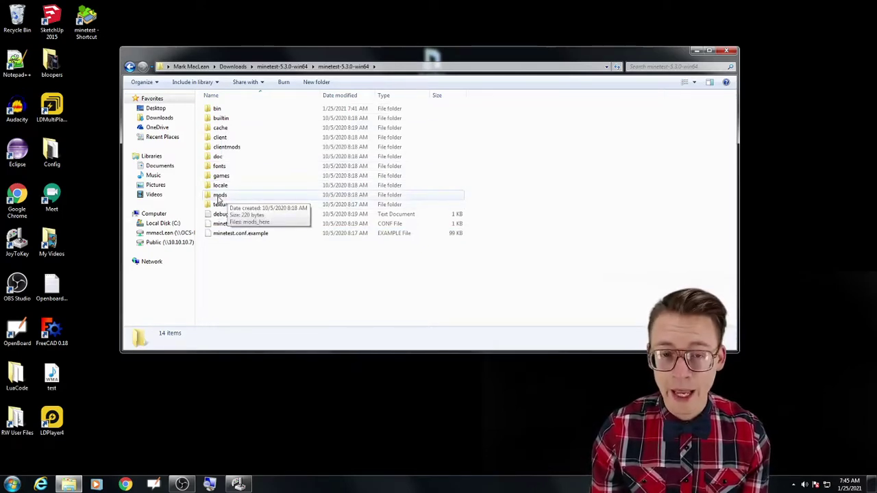
Step: Read the mods_here text file in the mods folder, return to the parent folder and close the window
double_click(220, 196)
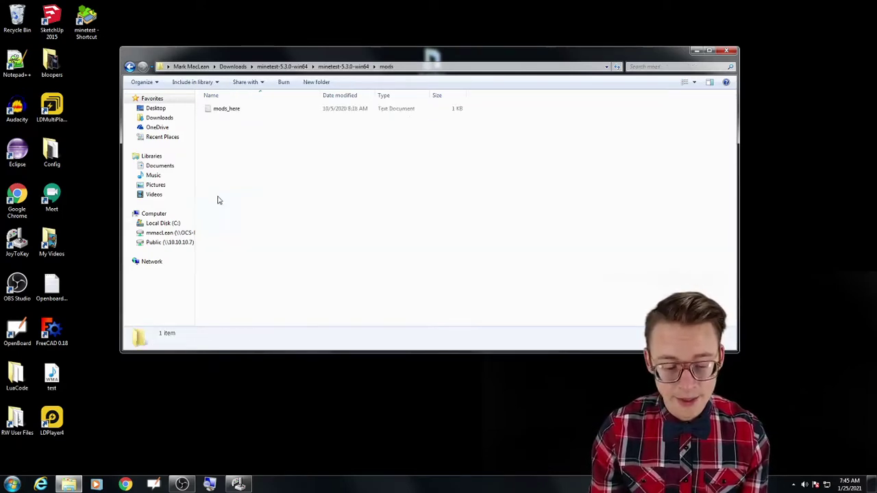
double_click(226, 109)
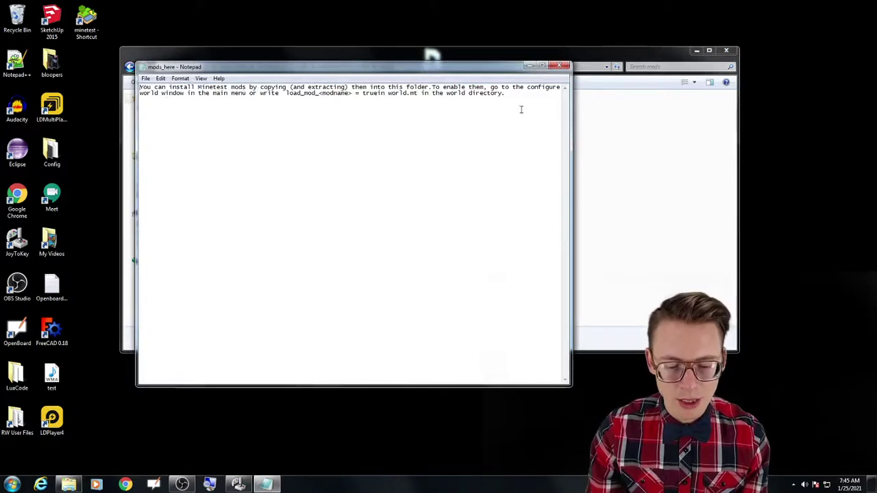
click(562, 66)
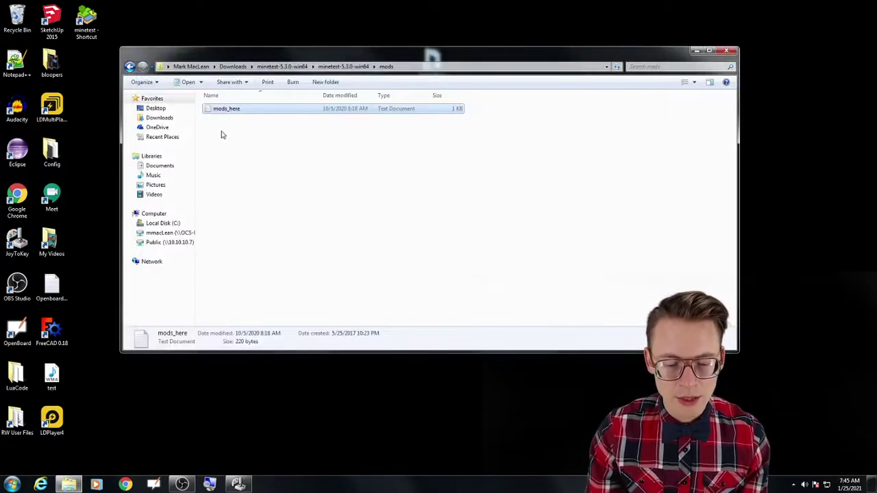
click(259, 142)
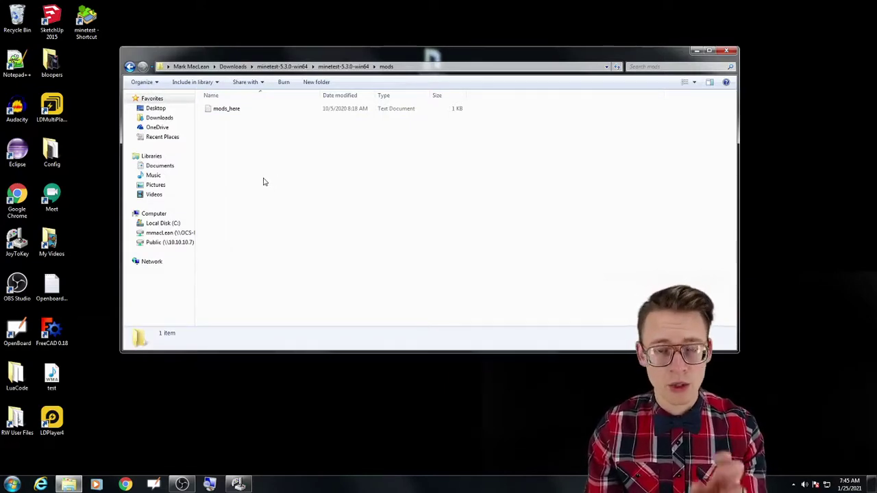
key(BackSpace)
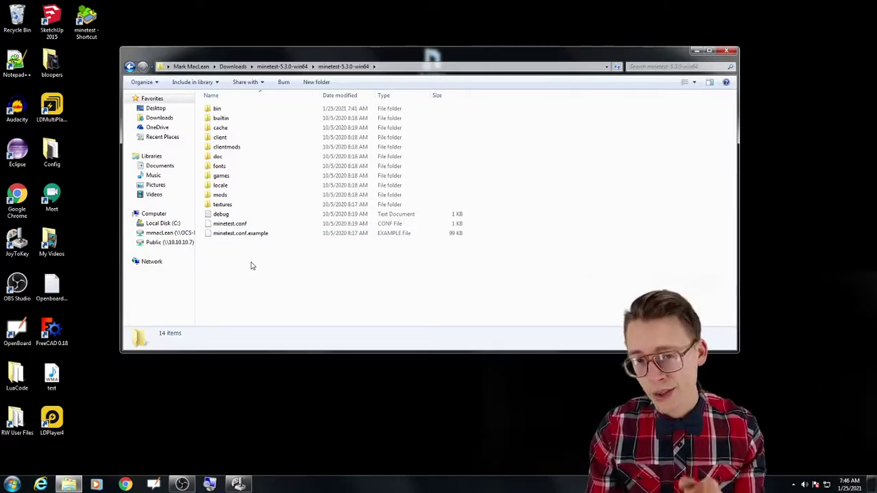
click(729, 51)
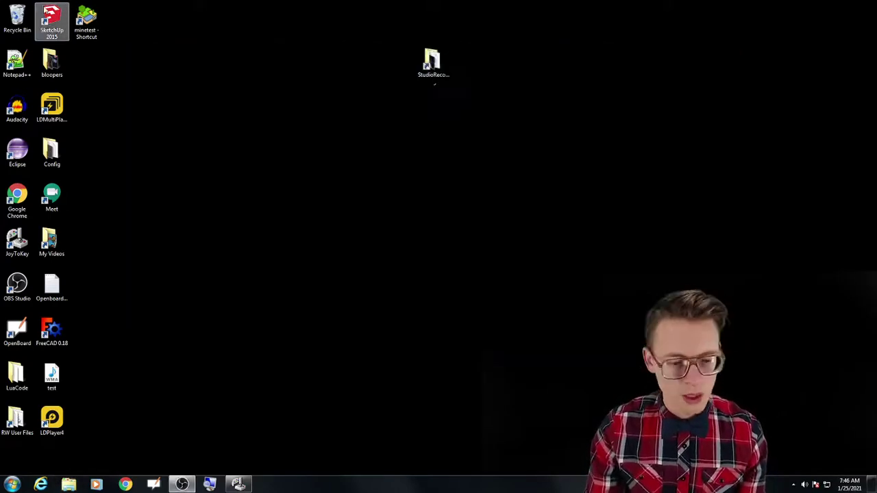
Step: Launch Minetest from its desktop shortcut, allow it to run and maximize its window
double_click(87, 21)
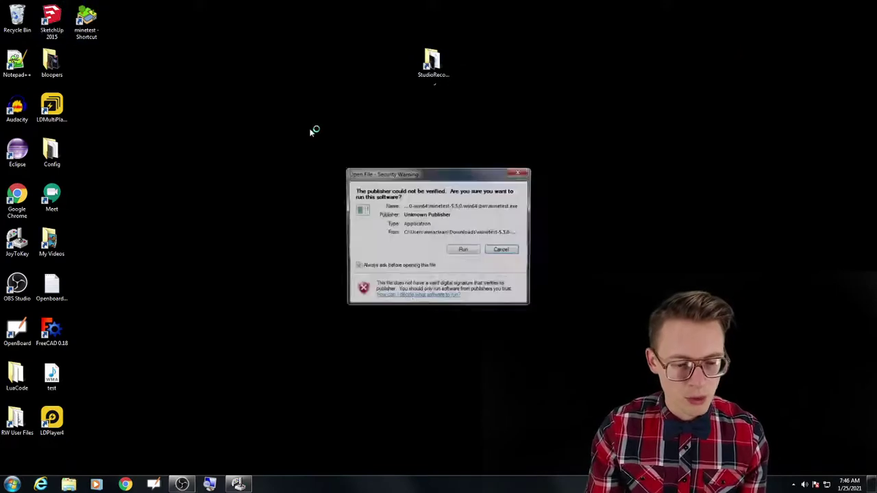
click(470, 252)
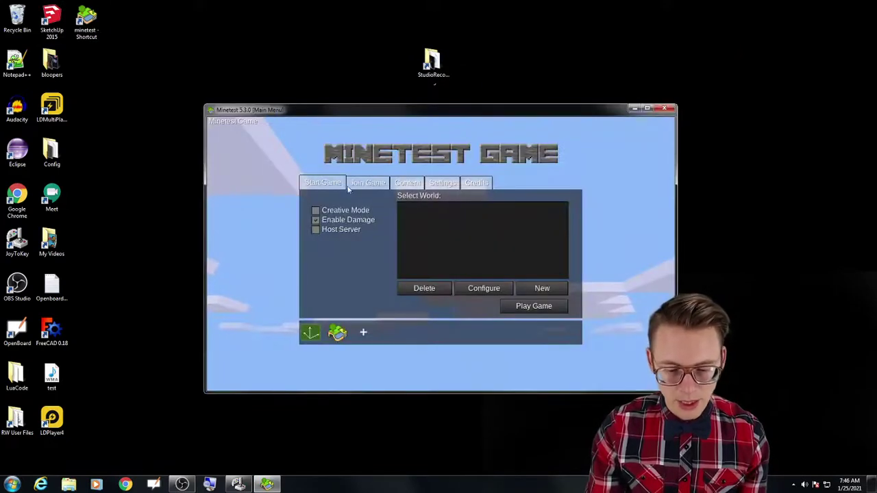
click(647, 108)
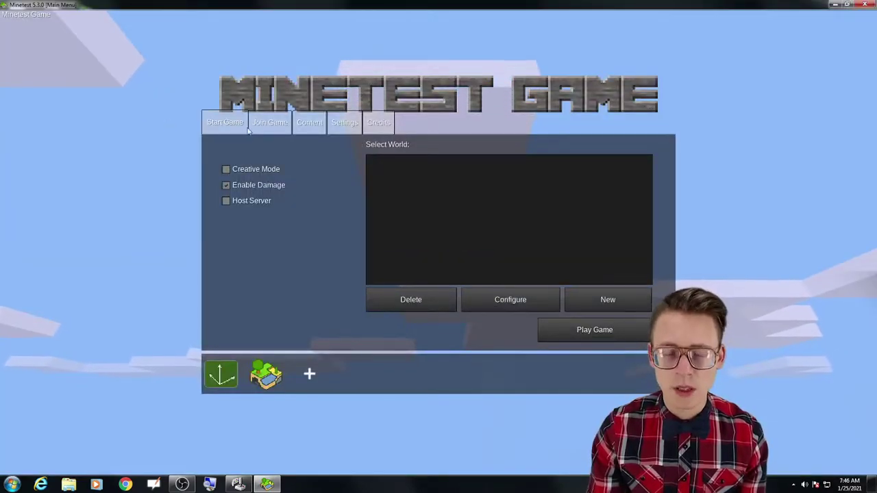
Step: Open Minetest's online content browser, view the second page of packages and return to the first page
click(309, 122)
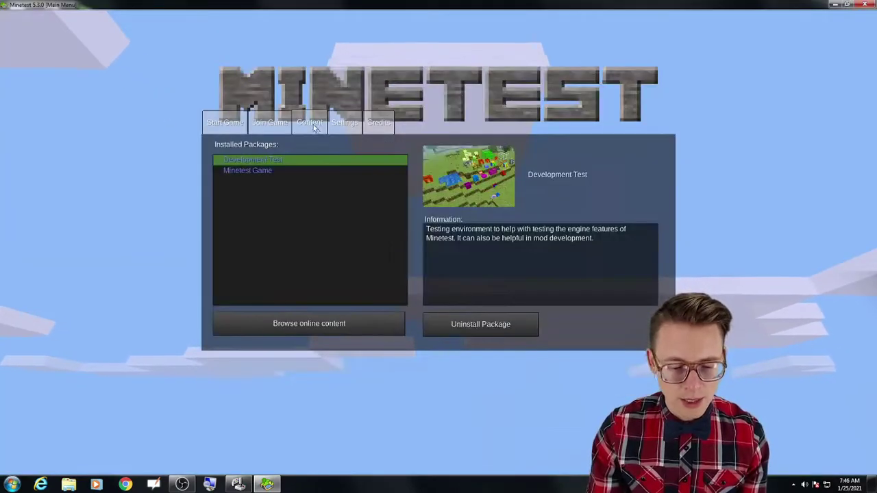
click(295, 328)
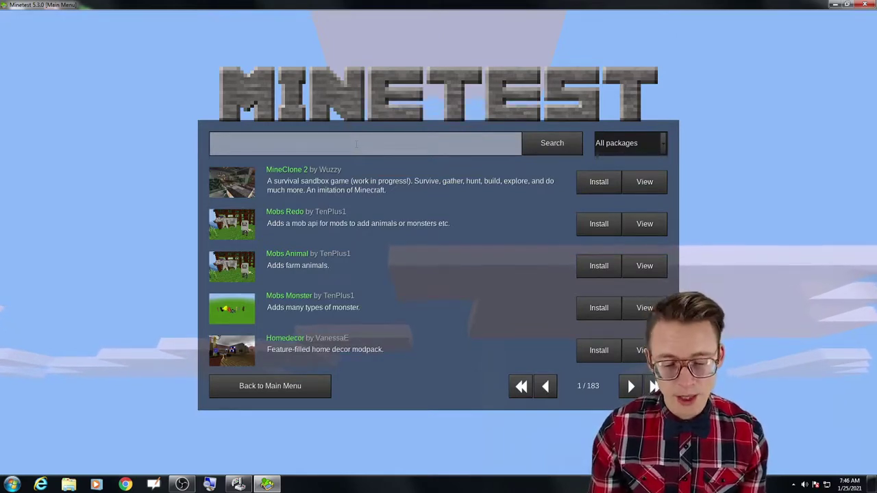
click(631, 387)
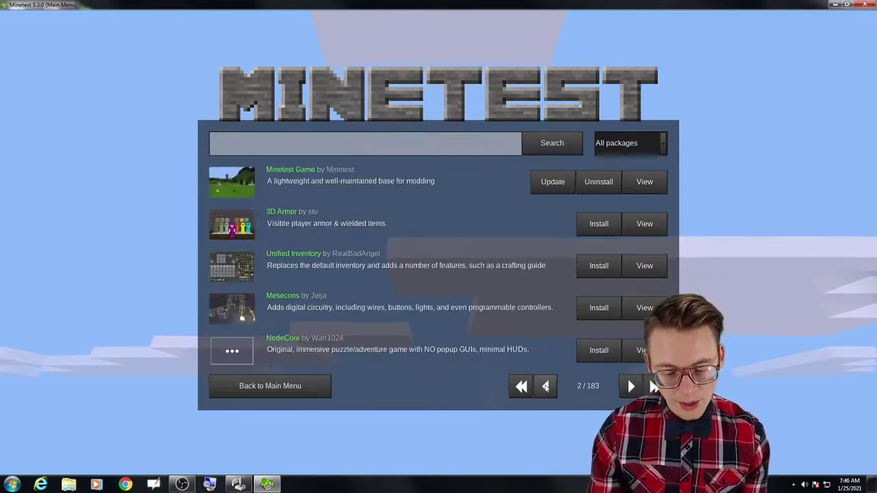
click(546, 386)
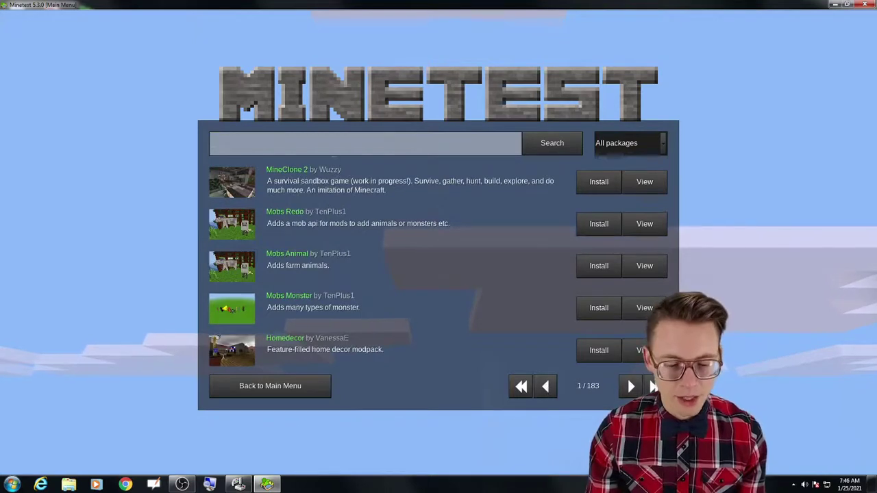
click(328, 146)
text(hfsdjklhsdfjka)
key(ctrl+a)
key(BackSpace)
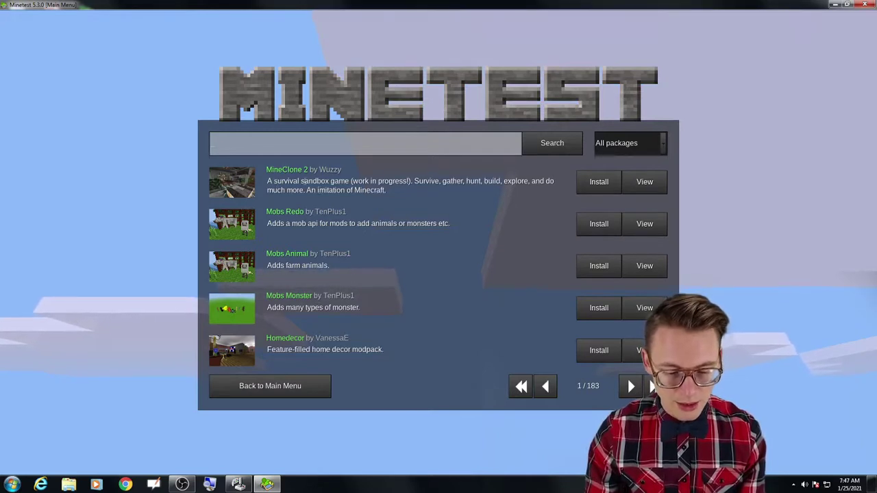
Step: Install the MineClone 2 and Mobs Redo packages from the online content list
click(598, 182)
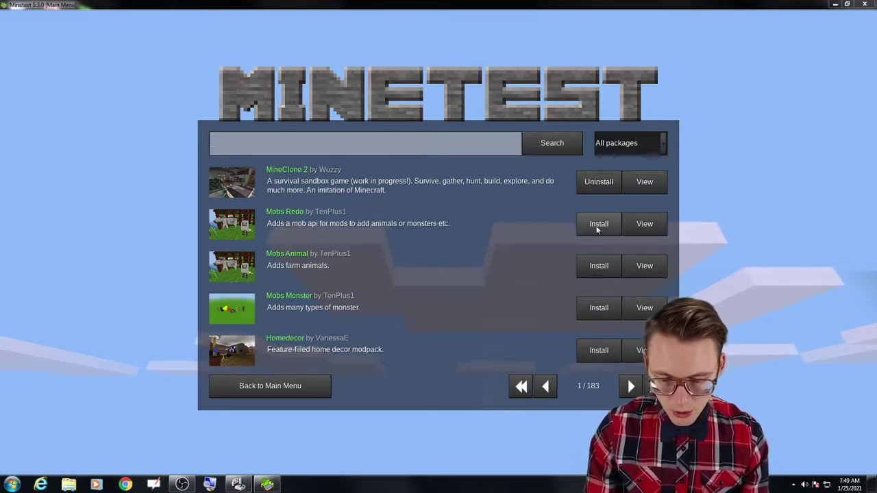
click(598, 228)
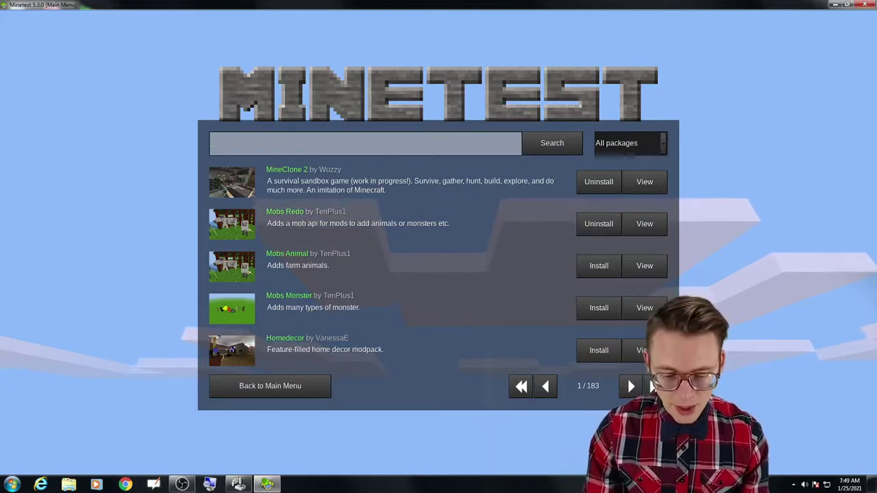
Step: Open the mobs folder inside the mods folder of minetest-5.3.0-win64 in Downloads and examine the installed mod's files
click(68, 485)
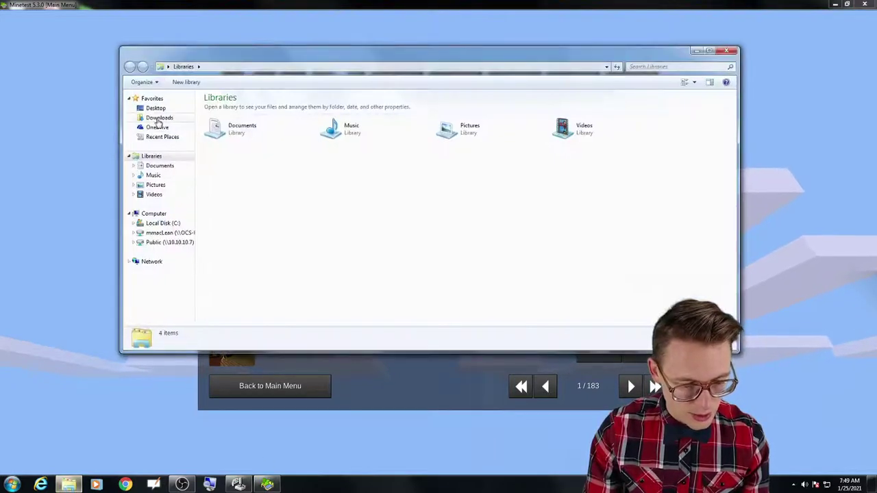
click(157, 118)
double_click(239, 123)
double_click(233, 111)
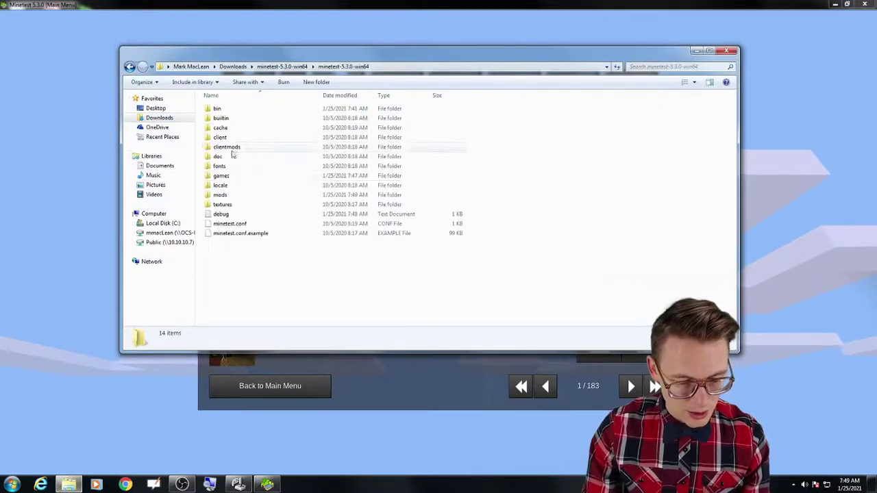
double_click(223, 196)
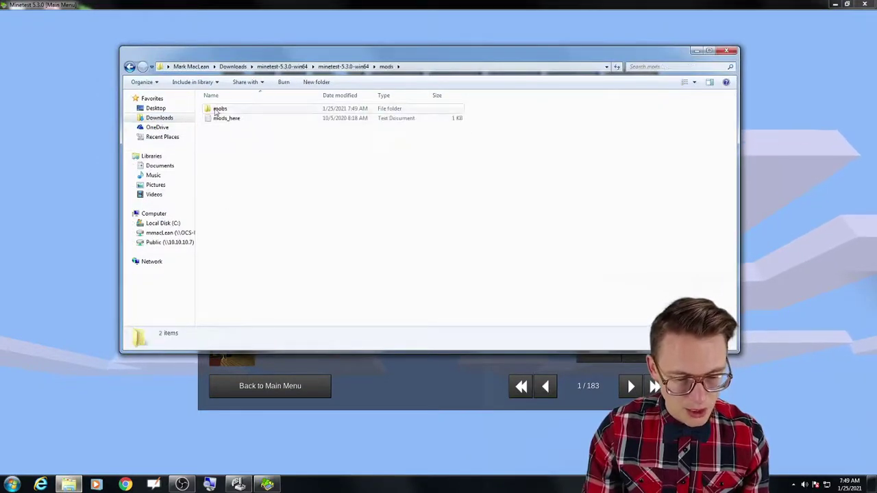
double_click(218, 110)
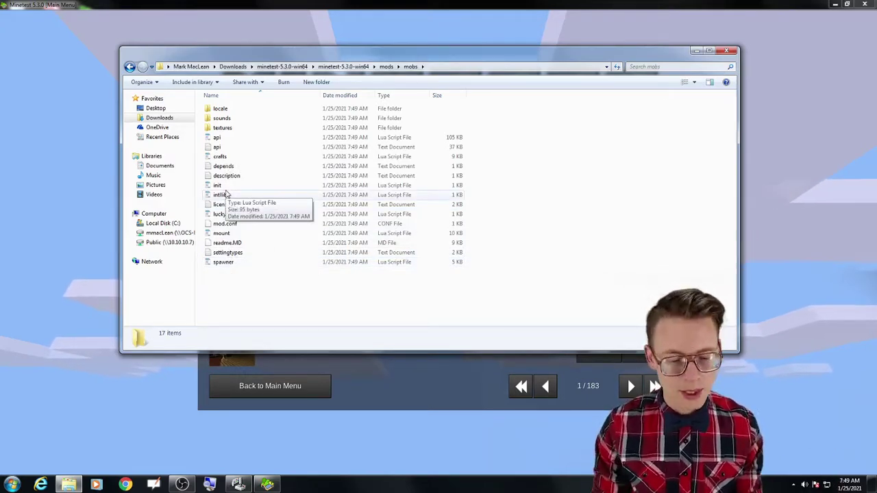
Step: Return to Minetest's installed packages and examine the description and dependencies of the mobs mod
key(alt+Tab)
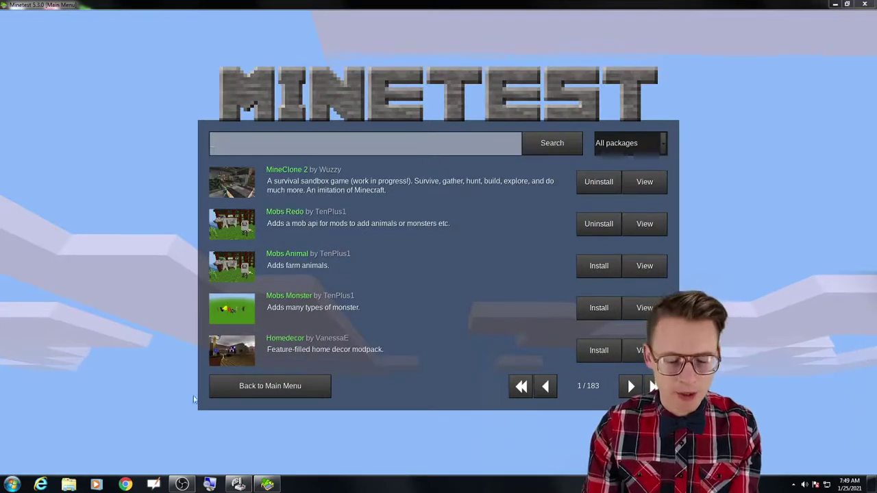
click(277, 394)
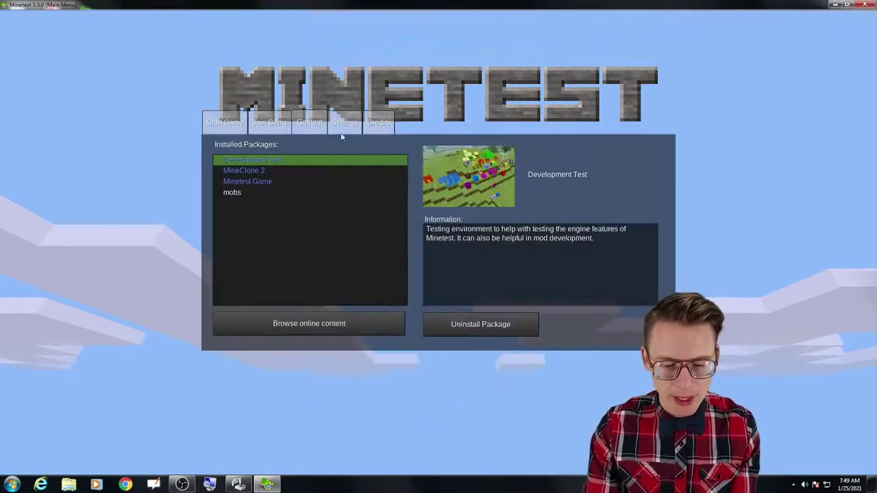
click(241, 195)
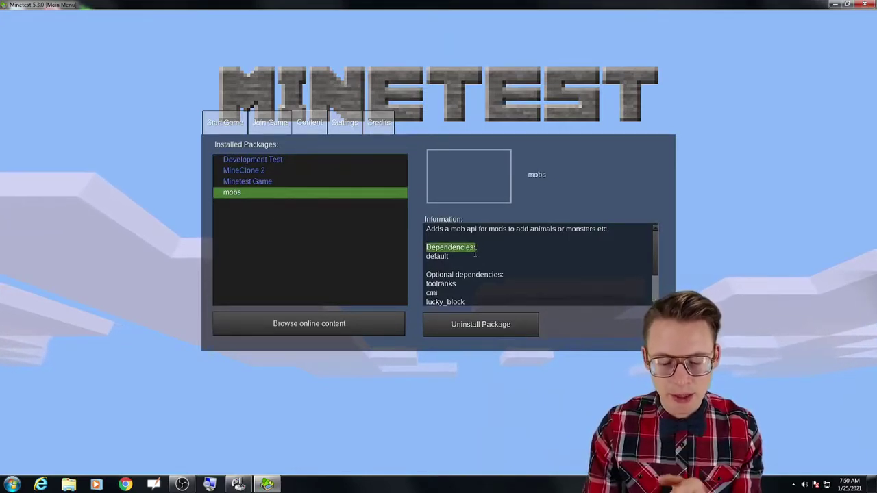
drag(426, 256, 449, 256)
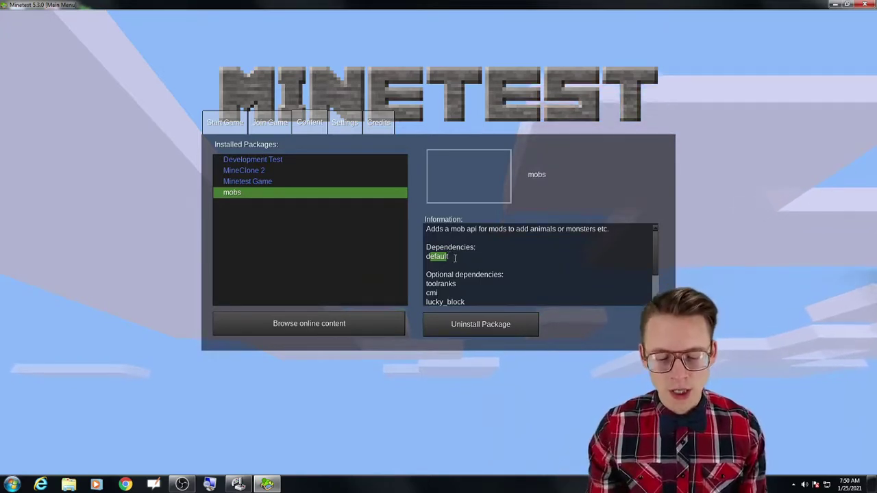
click(447, 256)
double_click(446, 256)
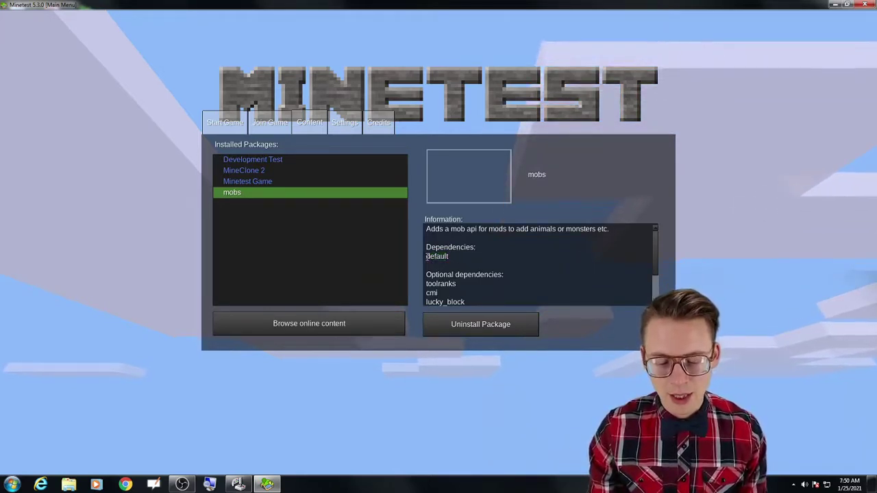
click(427, 248)
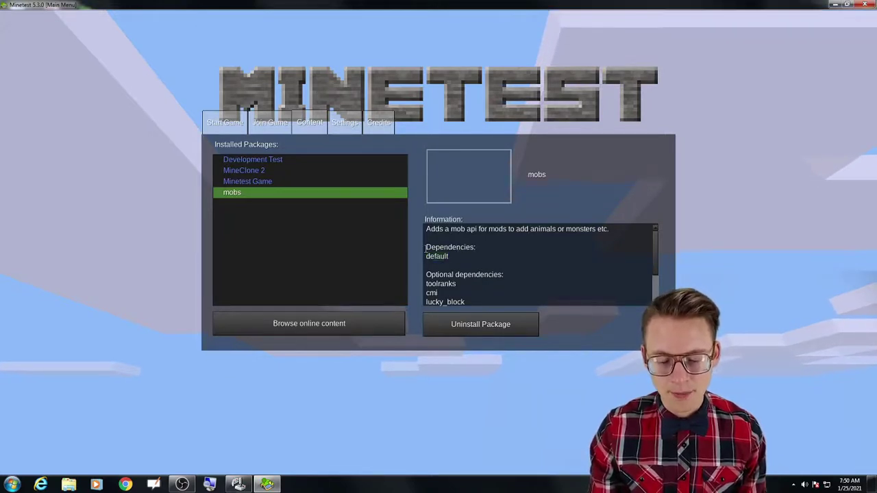
drag(427, 247, 503, 248)
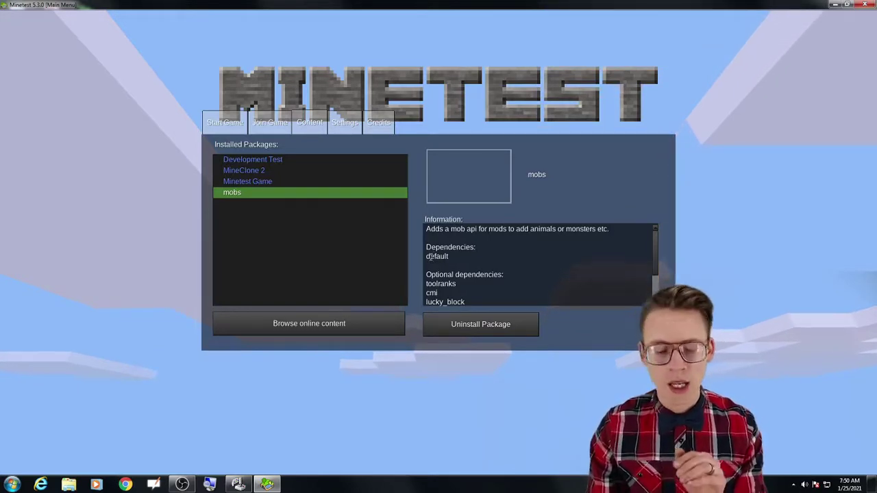
Step: Create a world named Test with the v7 mapgen, based on Minetest Game, with experimental floatlands enabled
click(225, 122)
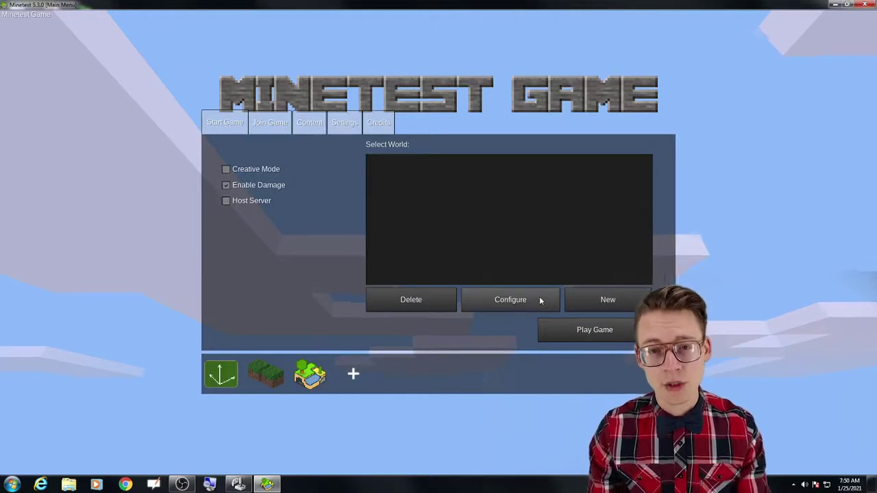
click(614, 299)
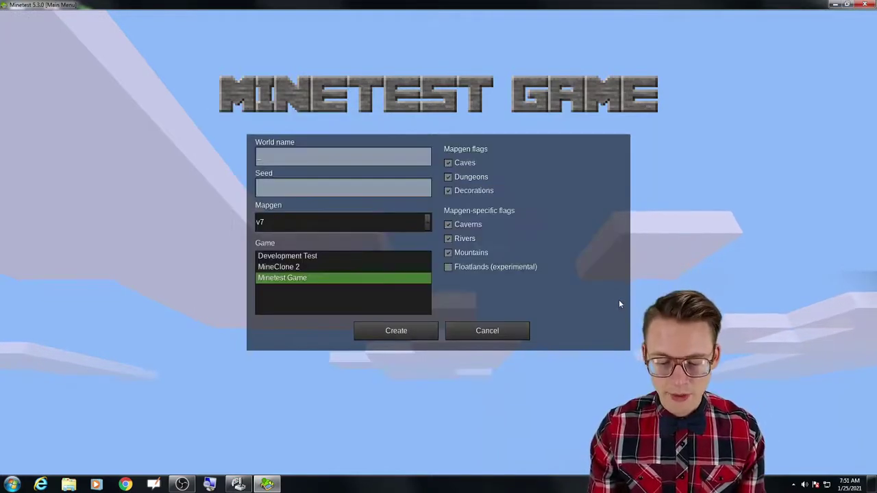
click(286, 156)
text(Test)
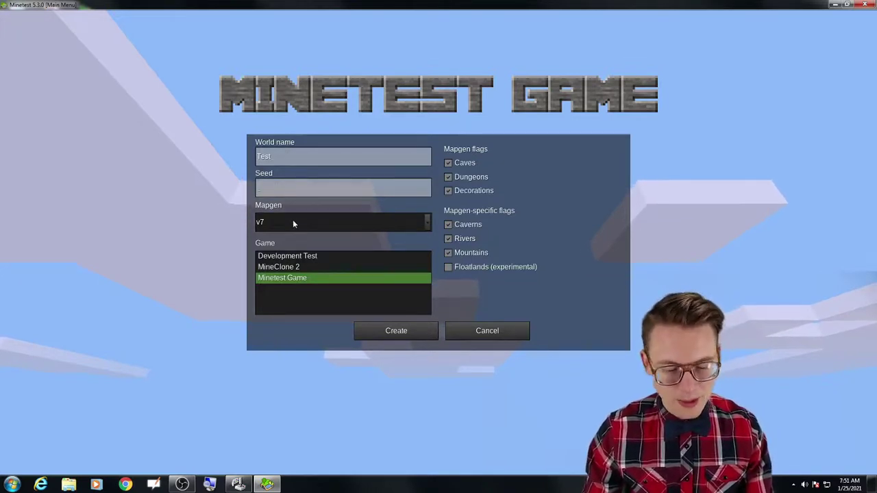
click(294, 222)
click(308, 222)
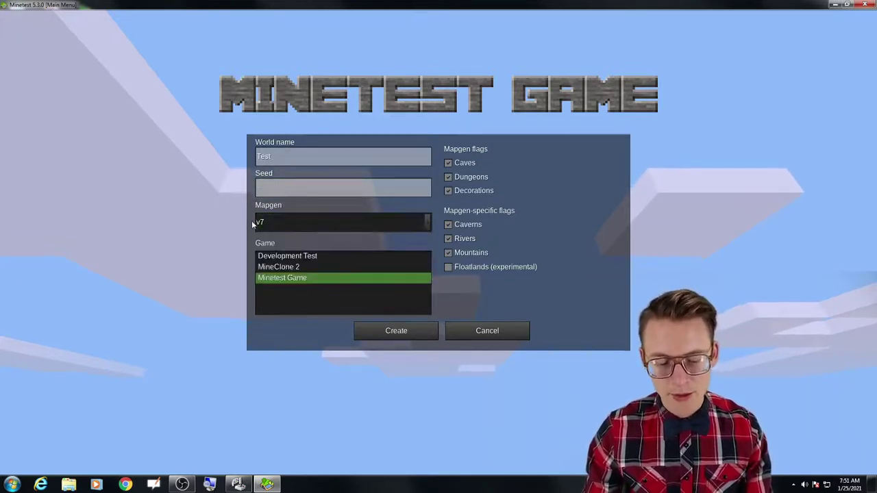
click(293, 269)
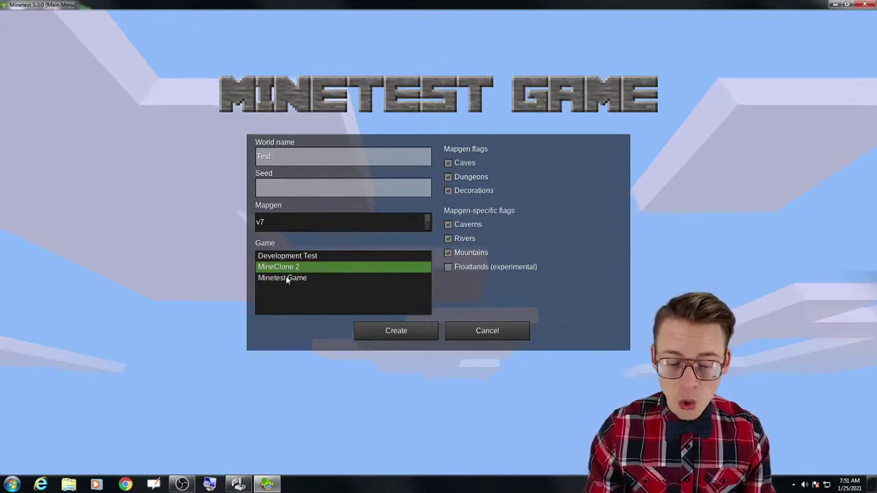
click(285, 277)
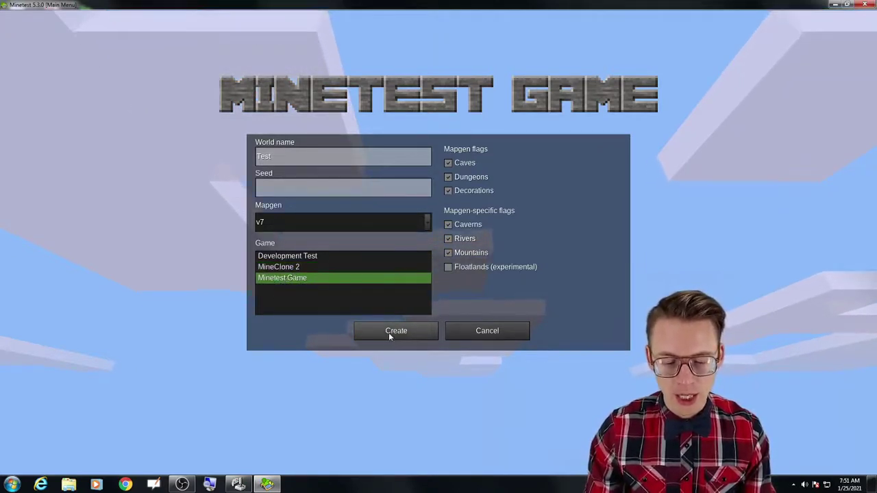
click(448, 268)
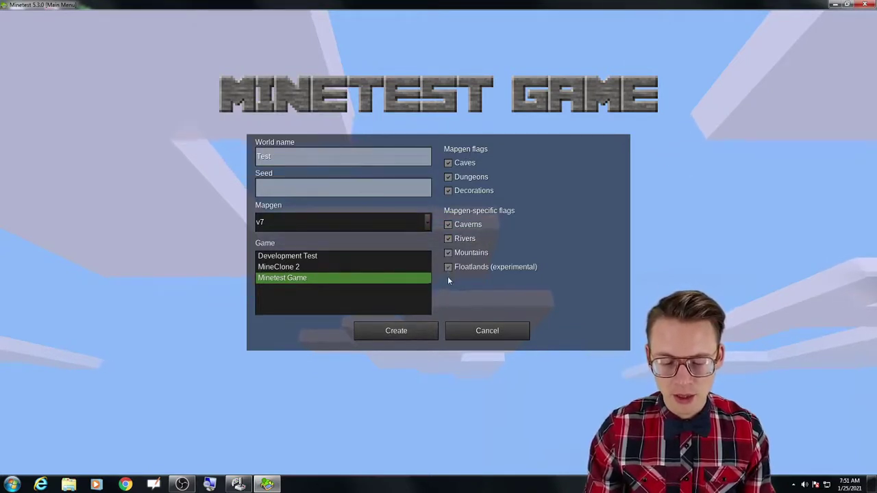
click(403, 334)
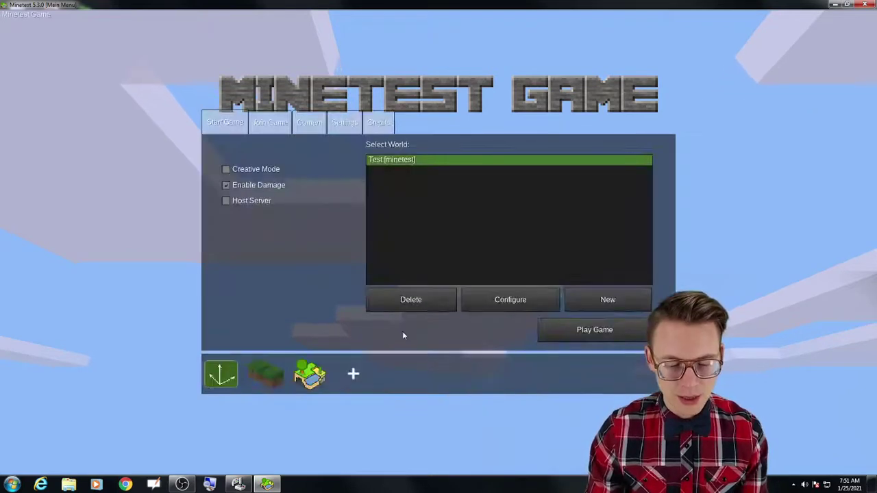
Step: Review the bundled Minetest Game mods in the Test world's configuration, enable the mobs mod and save
click(505, 302)
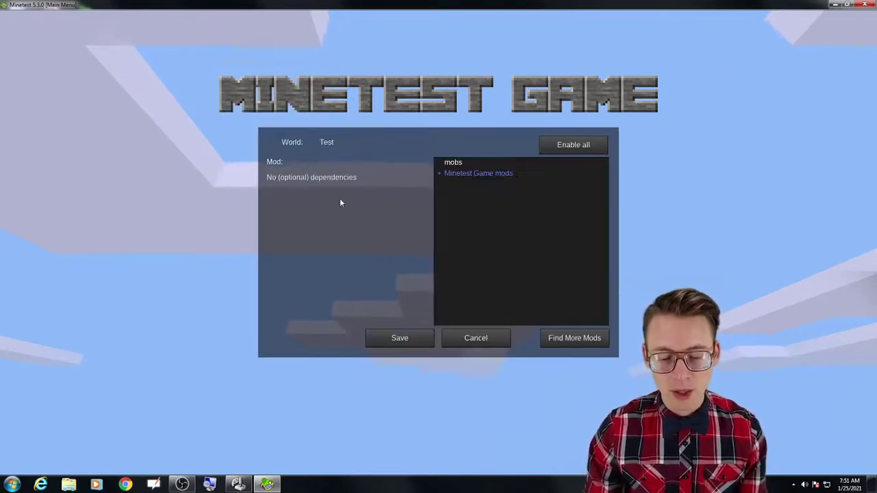
click(488, 341)
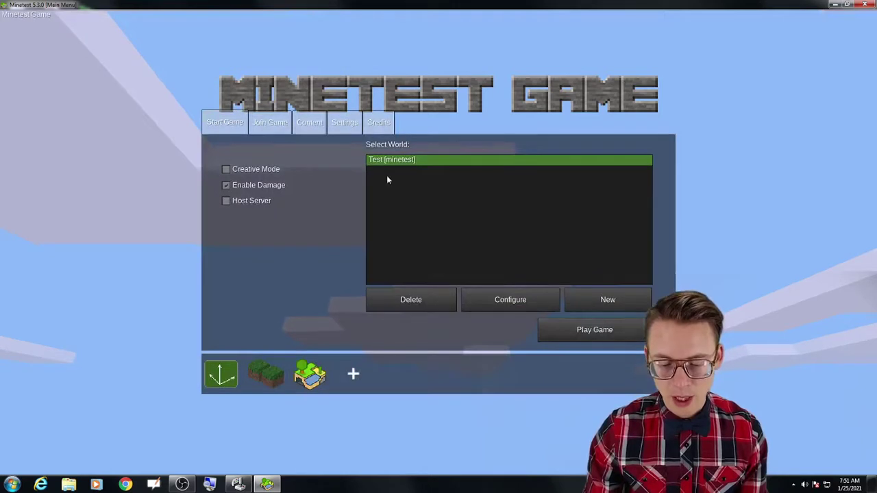
click(496, 308)
click(449, 163)
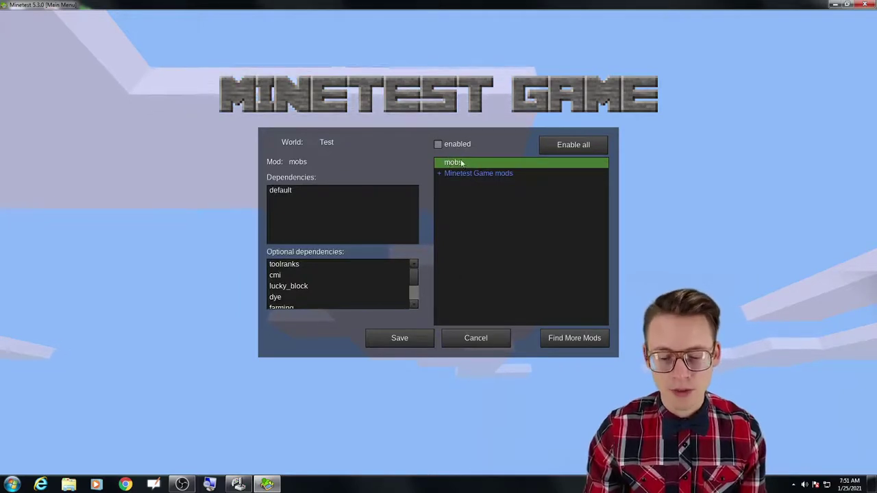
click(440, 174)
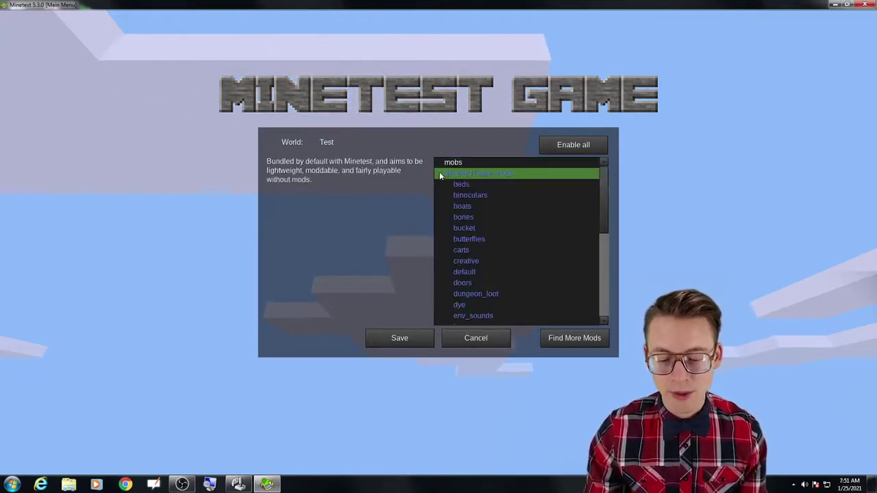
click(440, 175)
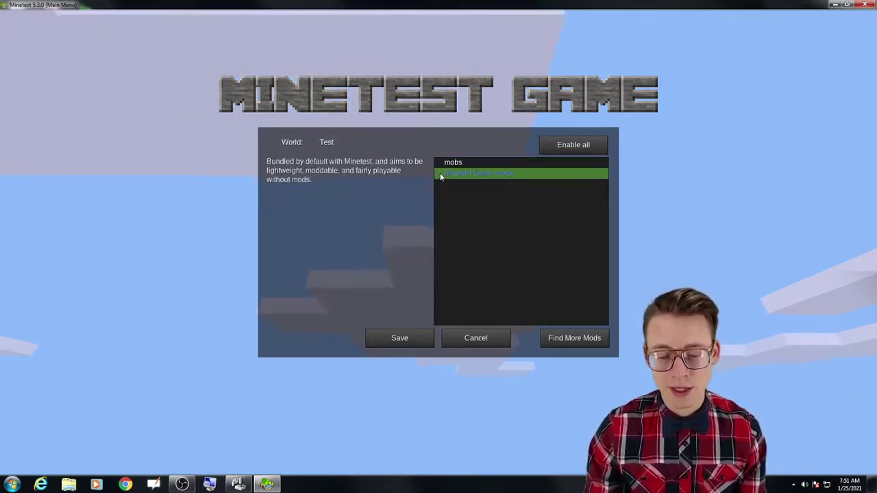
click(450, 164)
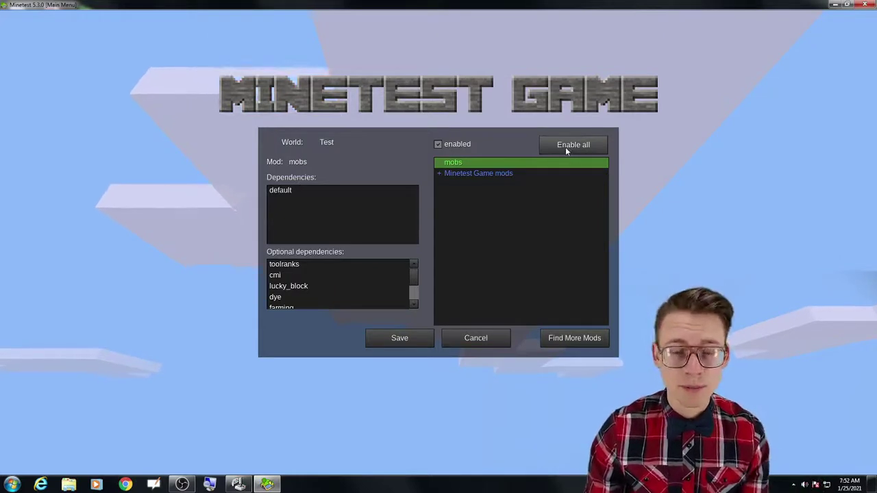
click(398, 338)
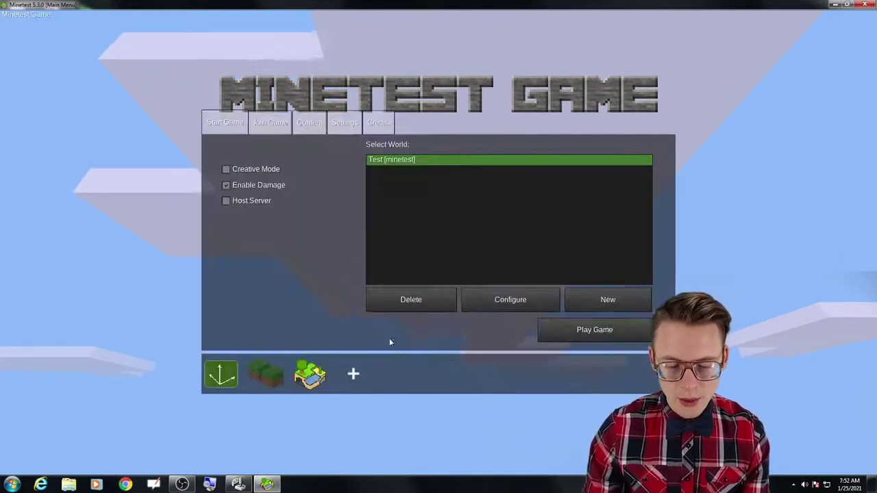